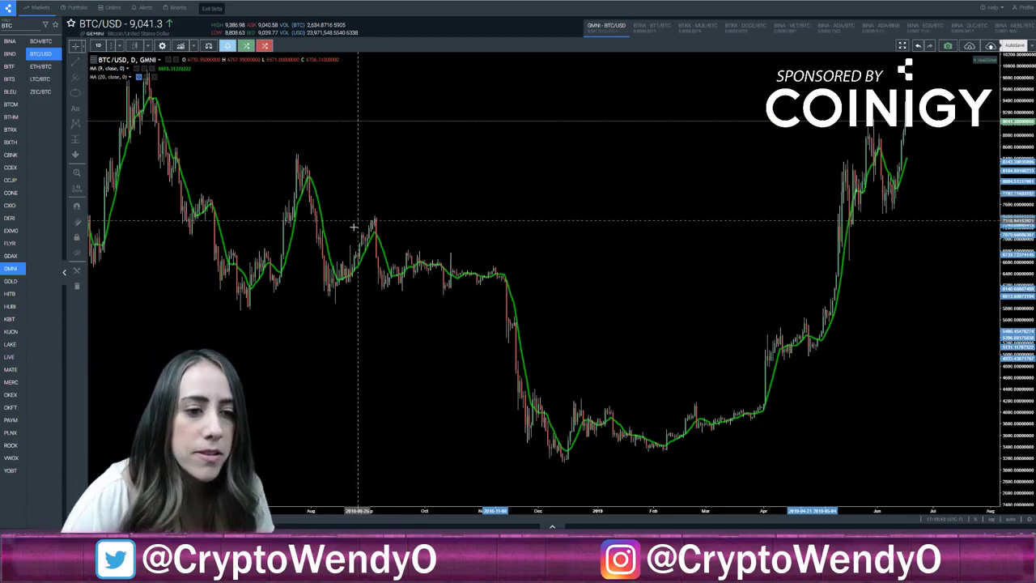
# Open and dismiss the chart's context menu and display properties without making changes
pyautogui.rightClick(520, 203)
pyautogui.click(486, 155)
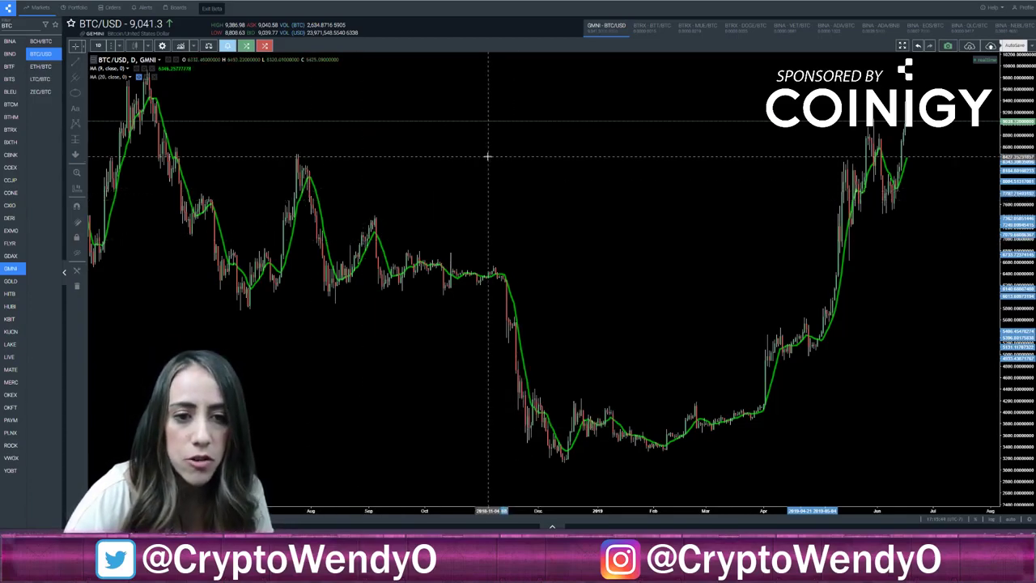
pyautogui.click(162, 47)
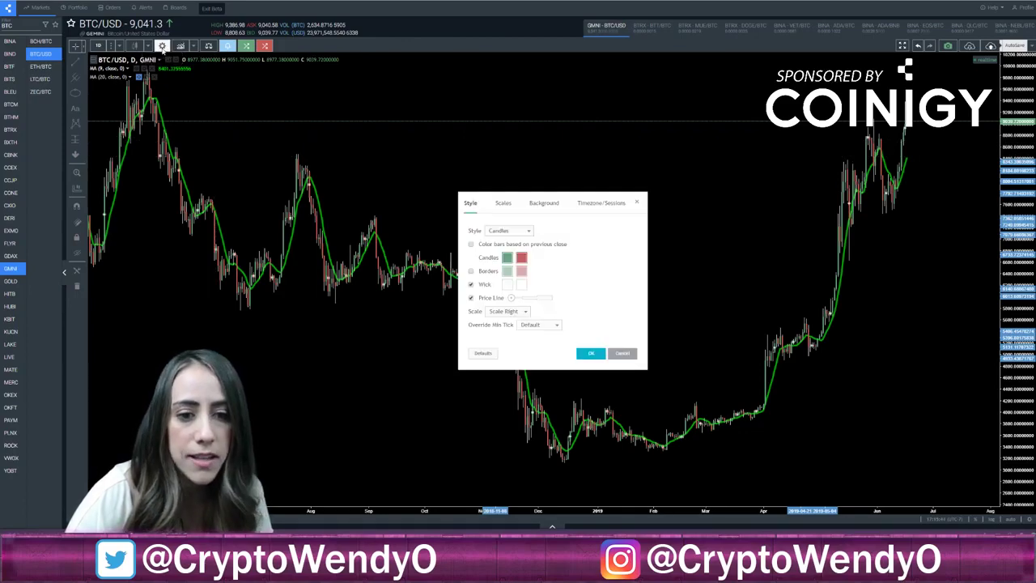
pyautogui.click(636, 203)
# Add a Moving Average, set its length to 100, then remove that 100-period average
pyautogui.click(180, 45)
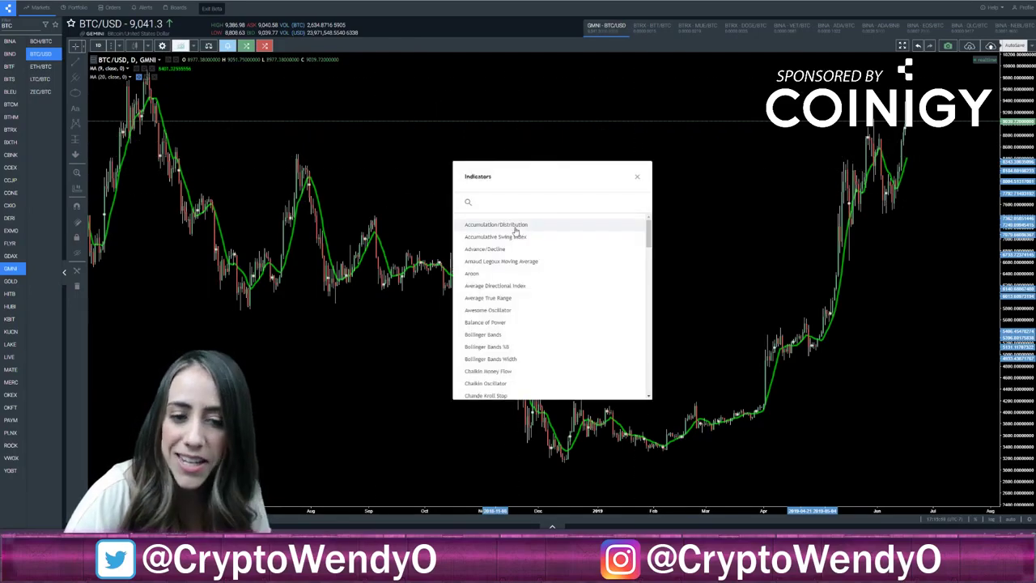
pyautogui.write('ma')
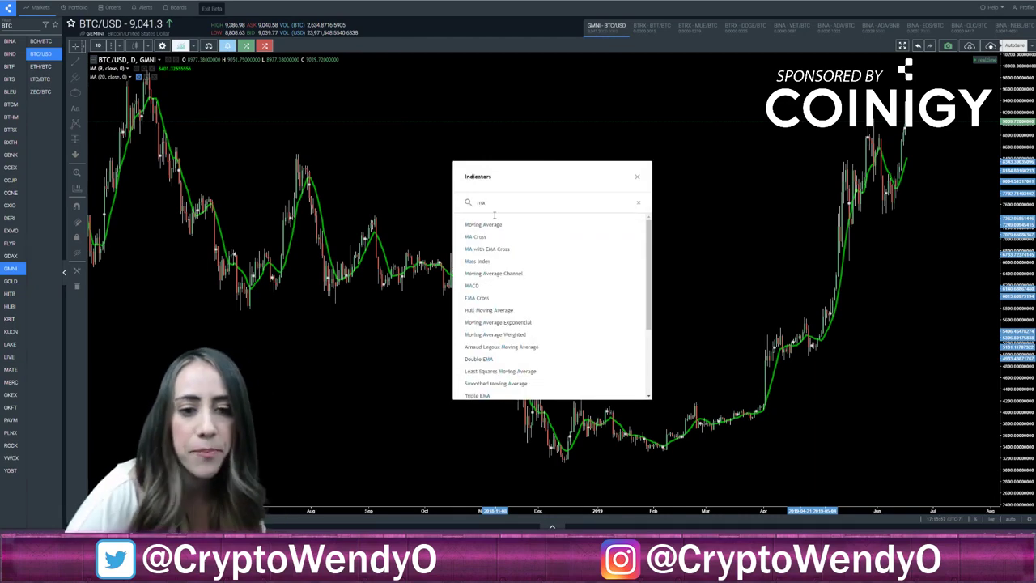
pyautogui.click(478, 226)
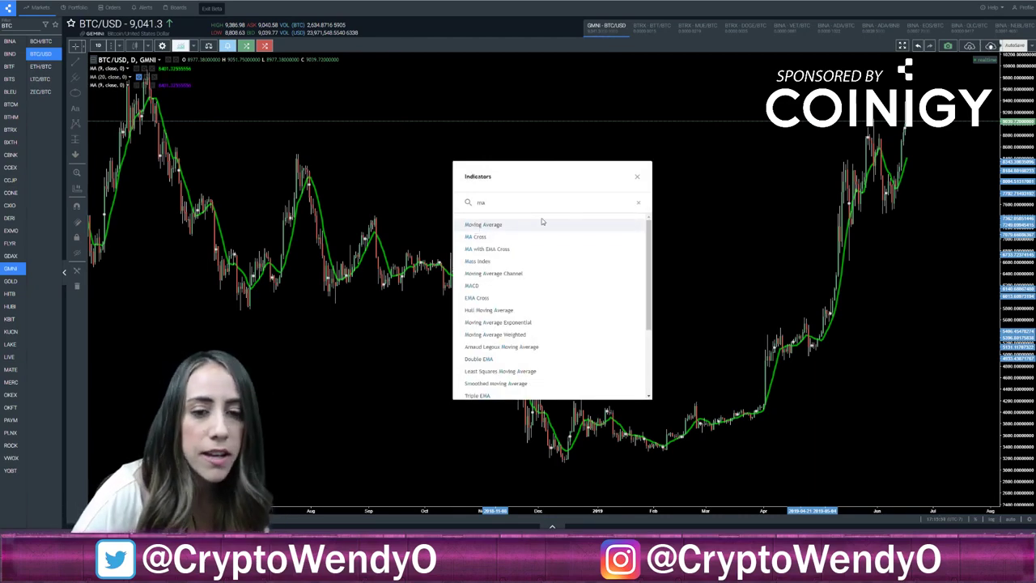
pyautogui.click(637, 176)
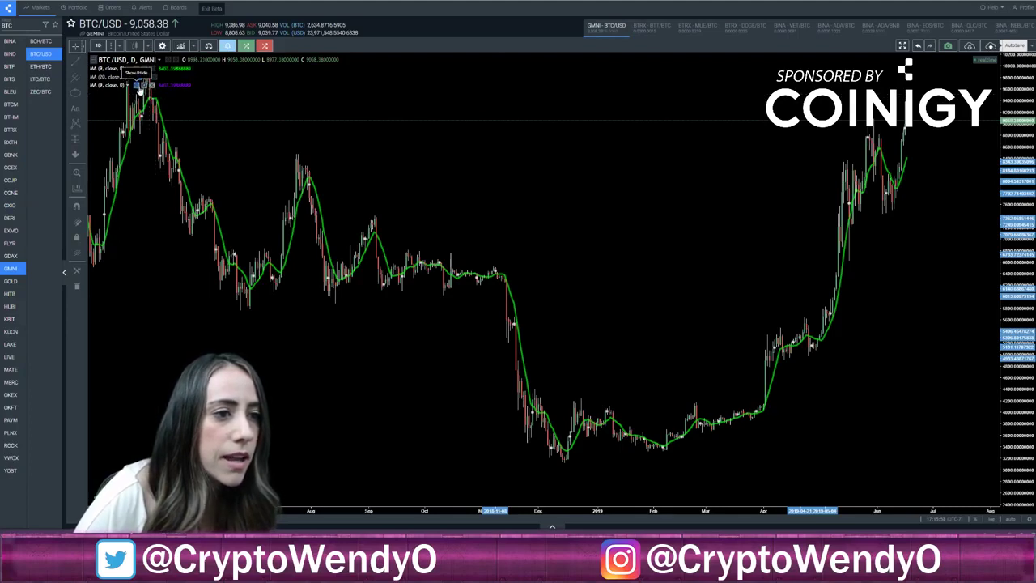
pyautogui.click(145, 84)
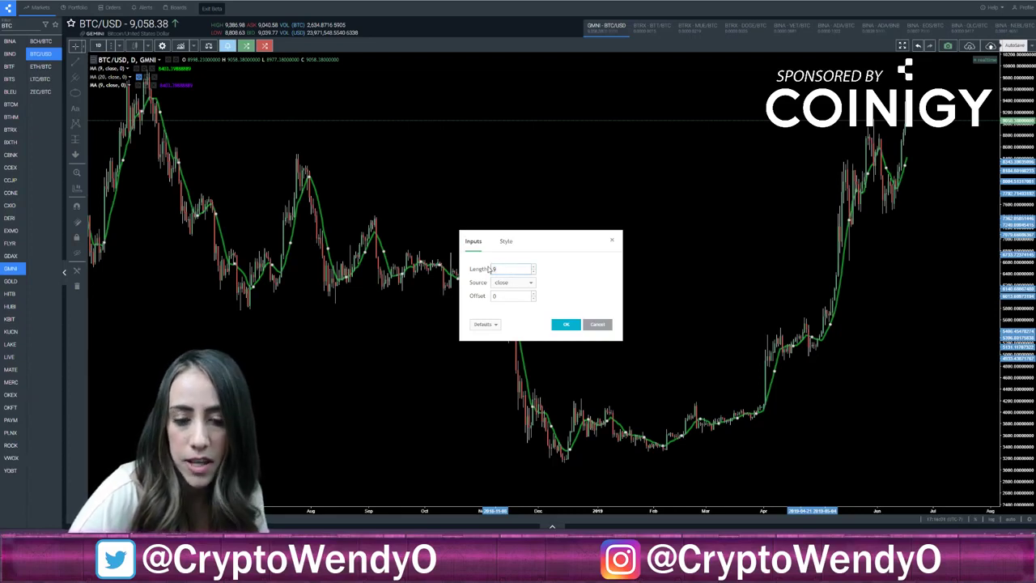
pyautogui.click(558, 323)
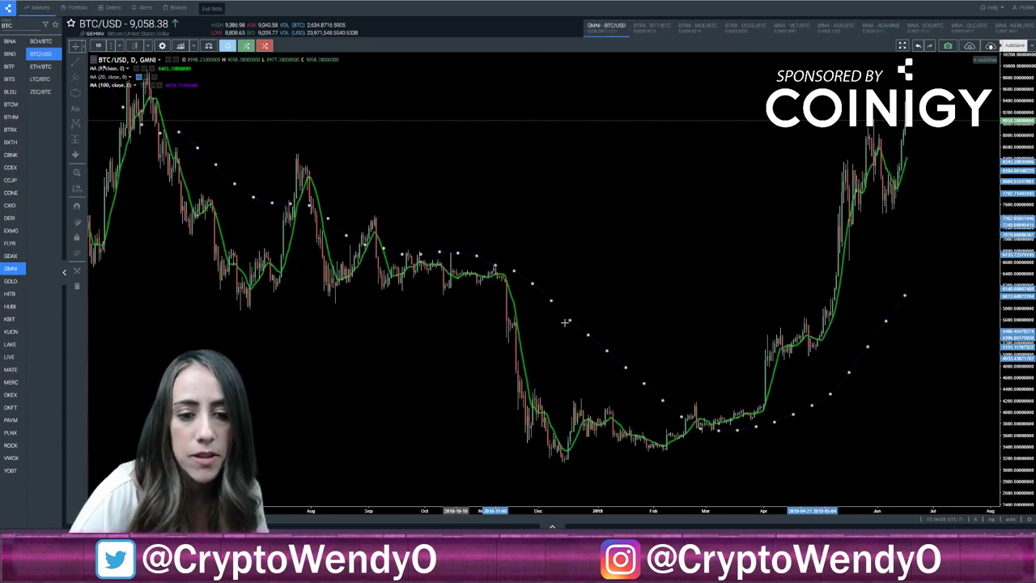
pyautogui.rightClick(552, 304)
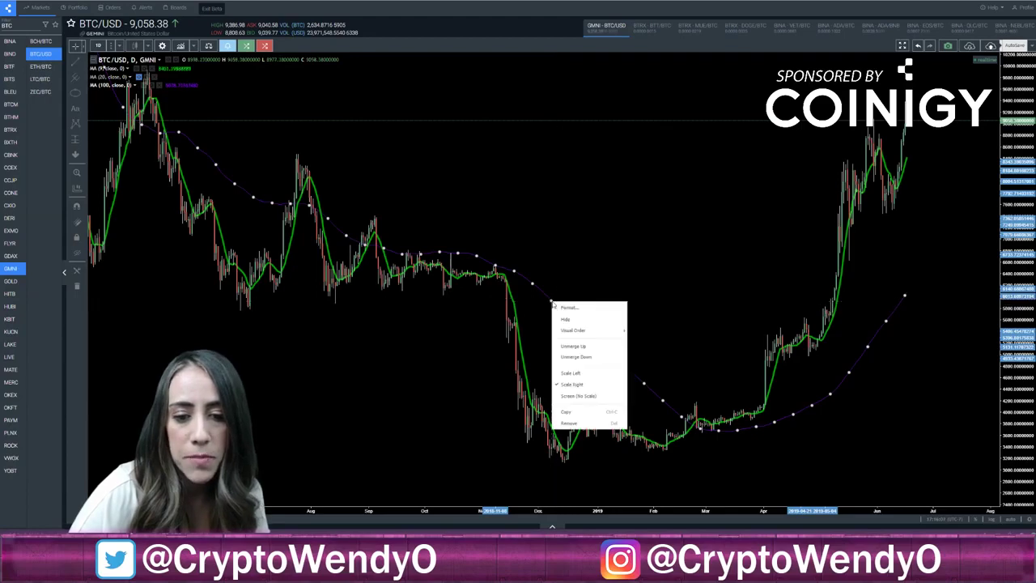
pyautogui.click(568, 423)
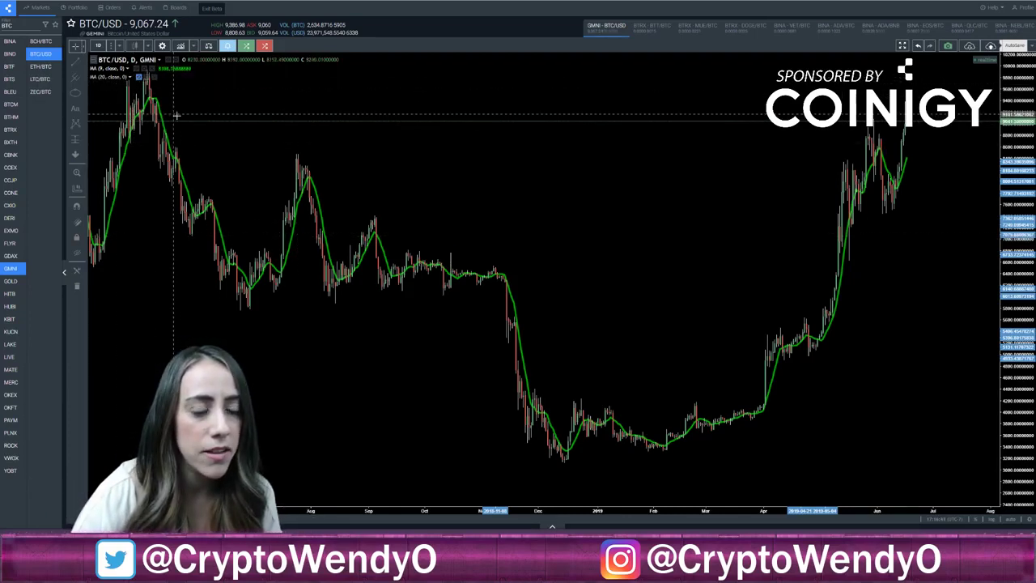
# In the Objects Tree, unhide MA 20, the arrows, MA 9 support and resistance labels
pyautogui.rightClick(433, 139)
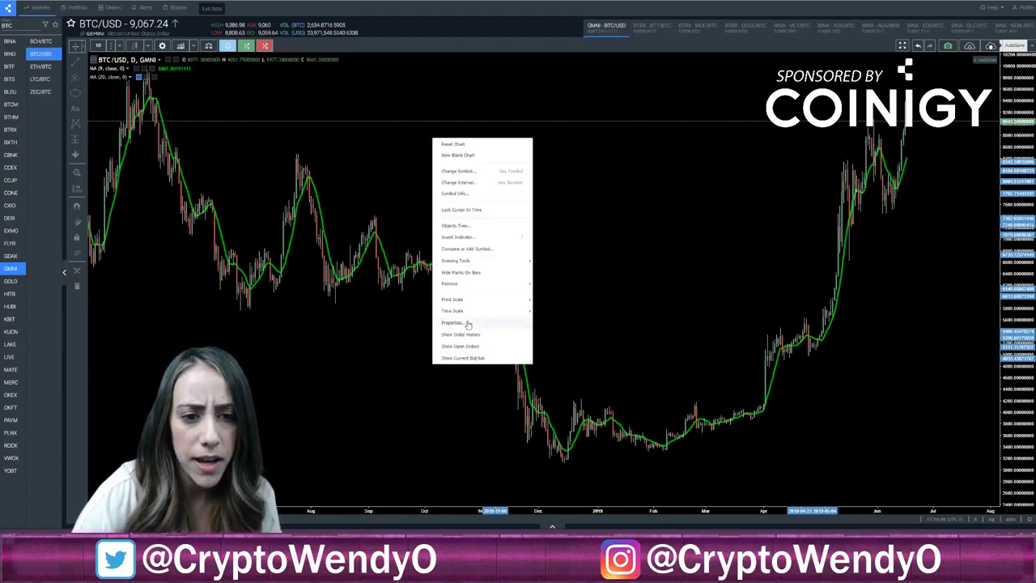
pyautogui.click(461, 226)
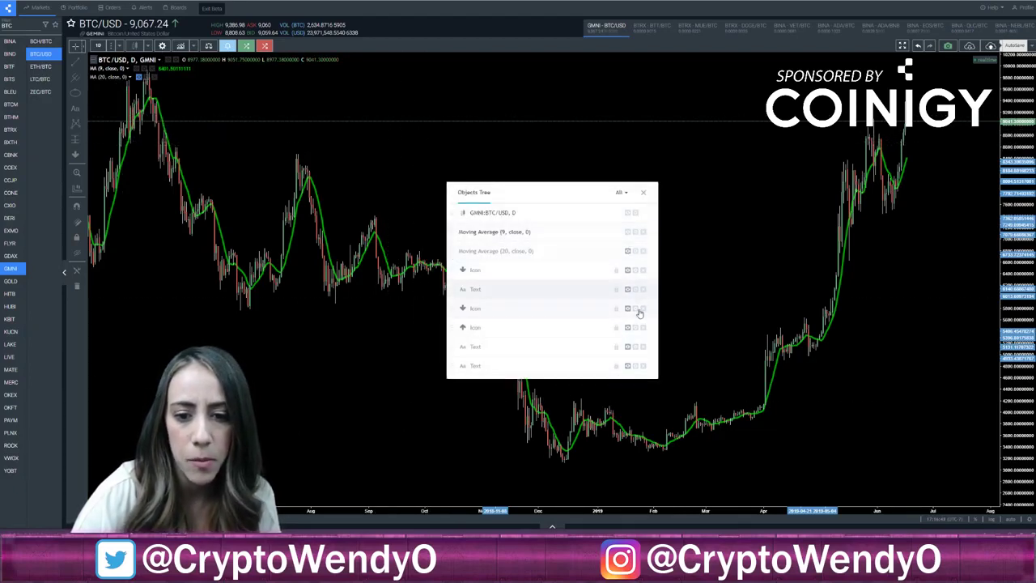
pyautogui.click(624, 273)
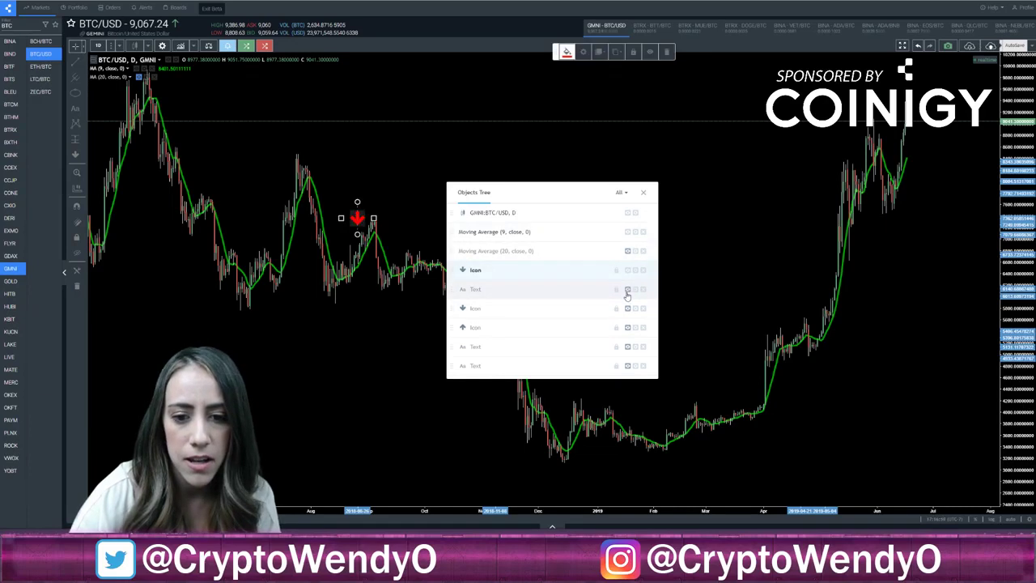
pyautogui.click(628, 251)
pyautogui.click(628, 289)
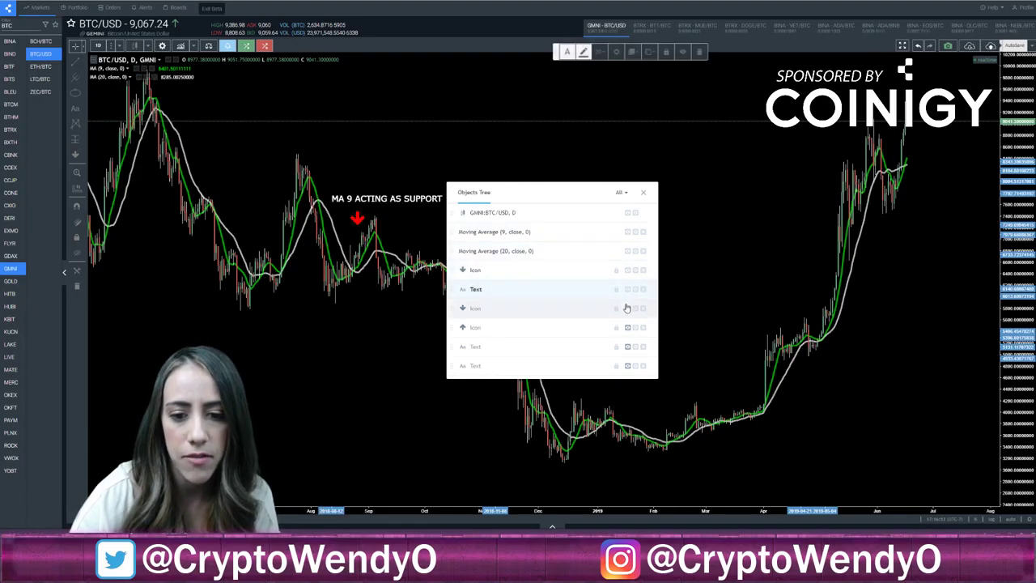
pyautogui.click(627, 308)
pyautogui.click(627, 327)
pyautogui.click(628, 346)
pyautogui.click(627, 366)
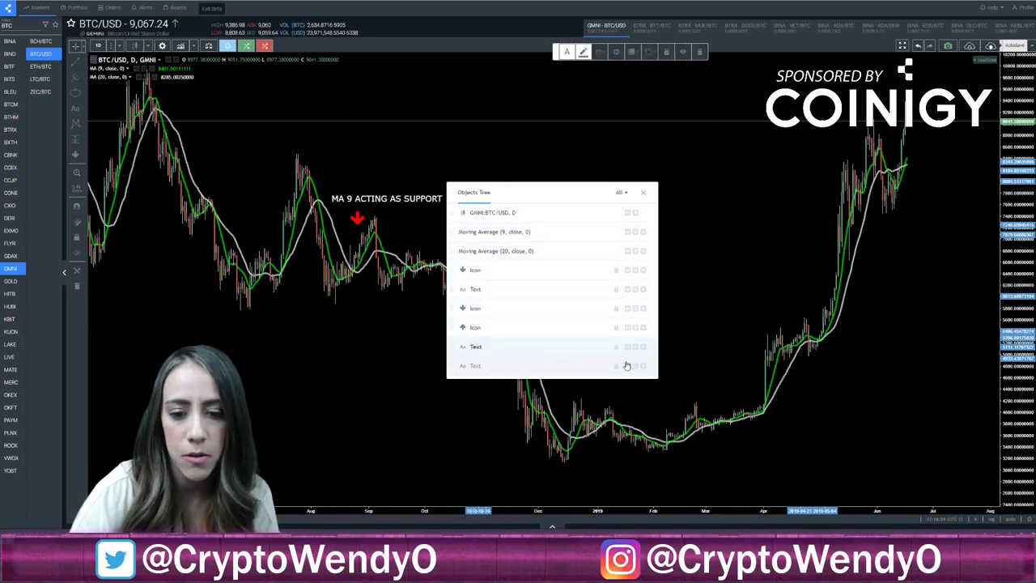
# Unhide the remaining text plus the BULLISH and BEARISH CROSSOVER labels and their circles
pyautogui.scroll(-3, 627, 369)
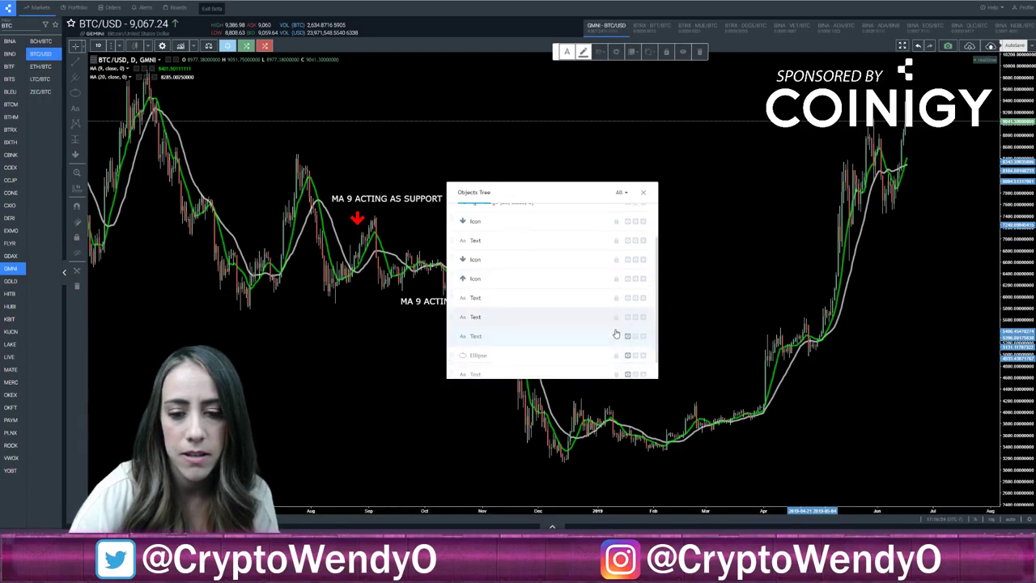
pyautogui.click(627, 314)
pyautogui.click(627, 331)
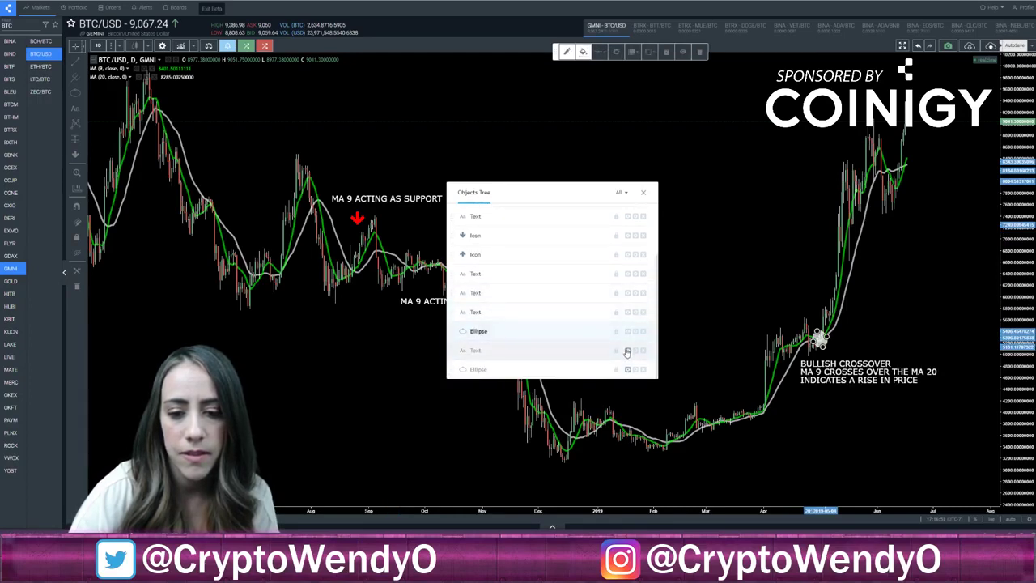
pyautogui.click(627, 350)
pyautogui.click(627, 369)
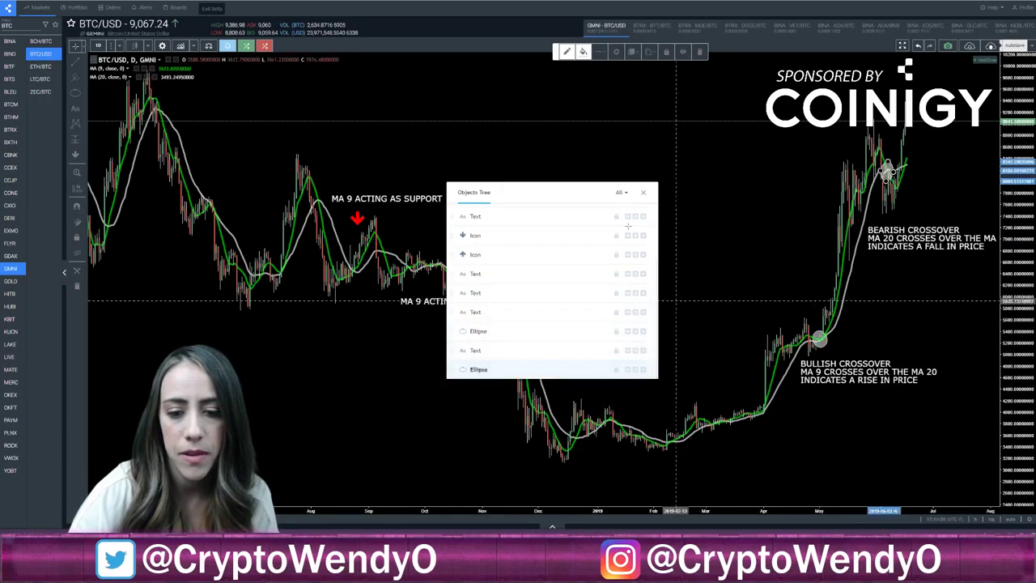
pyautogui.click(644, 194)
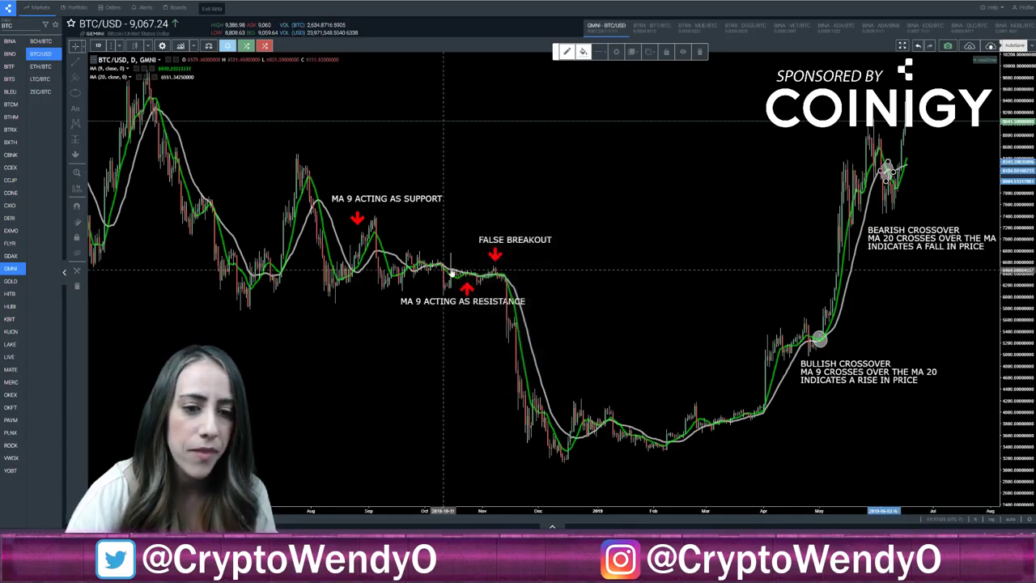
# Zoom into August–February to show the MA 9 support, resistance and false-breakout notes
pyautogui.scroll(5, 457, 191)
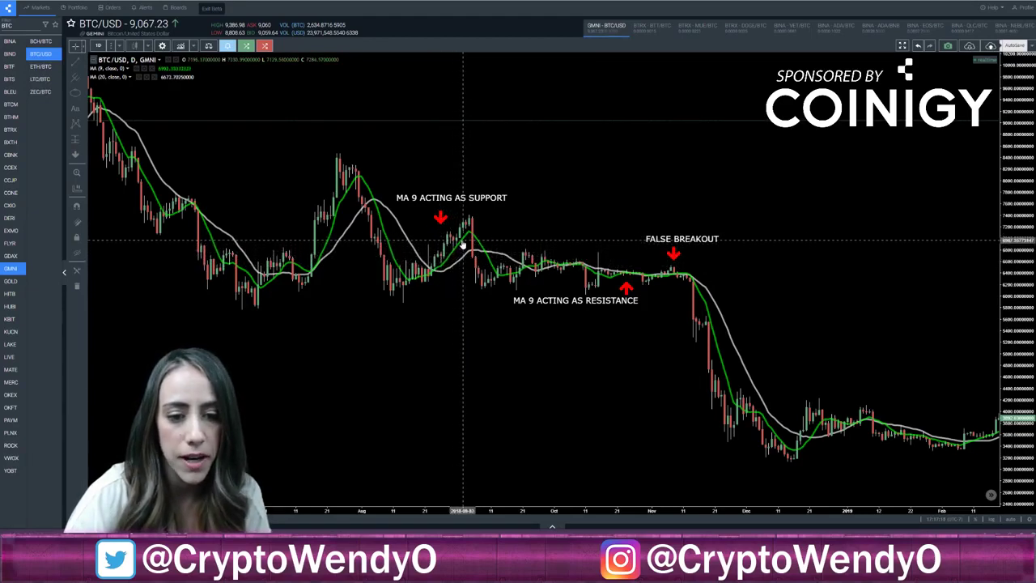
pyautogui.scroll(2, 462, 243)
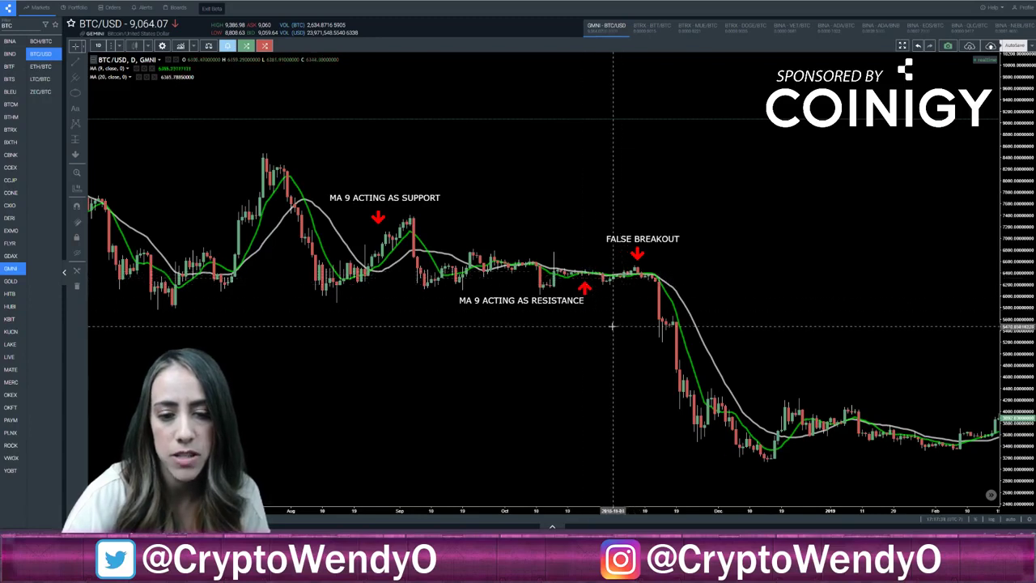
pyautogui.scroll(1, 603, 328)
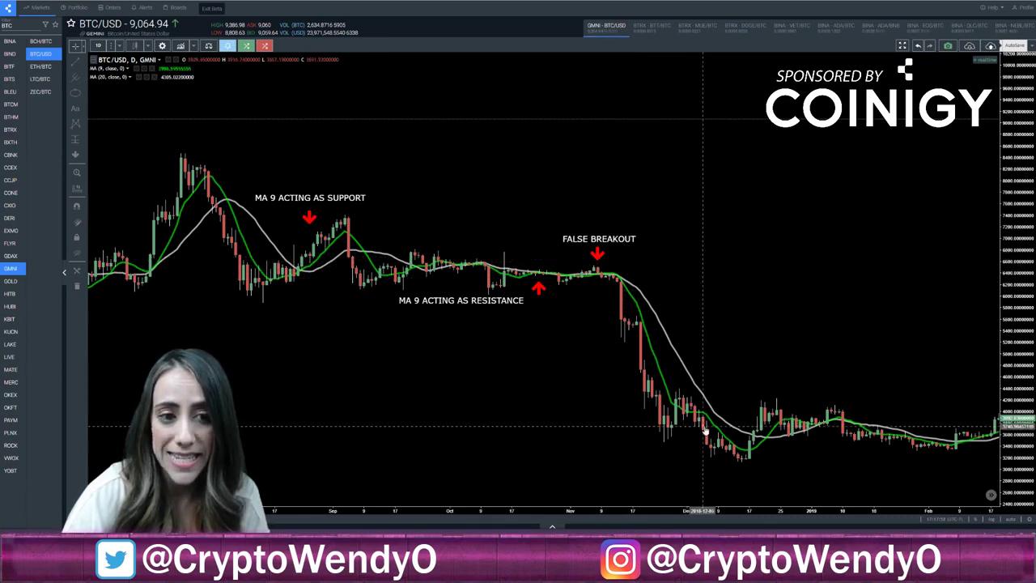
# Pan through both crossover notes to June, then zoom out to the full annotated range
pyautogui.moveTo(834, 268); pyautogui.dragTo(505, 259)
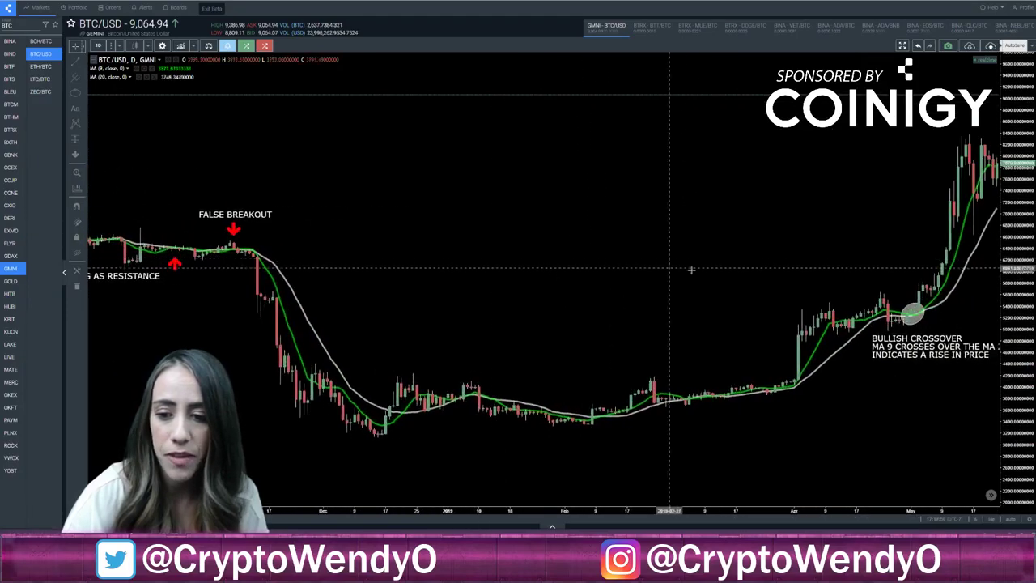
pyautogui.moveTo(692, 269); pyautogui.dragTo(535, 273)
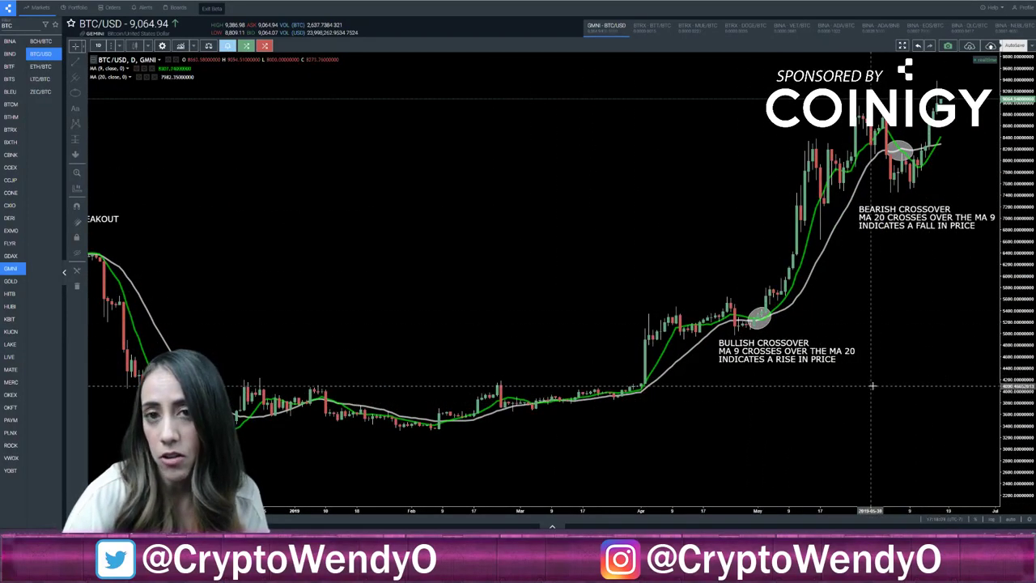
pyautogui.moveTo(858, 387); pyautogui.dragTo(830, 345)
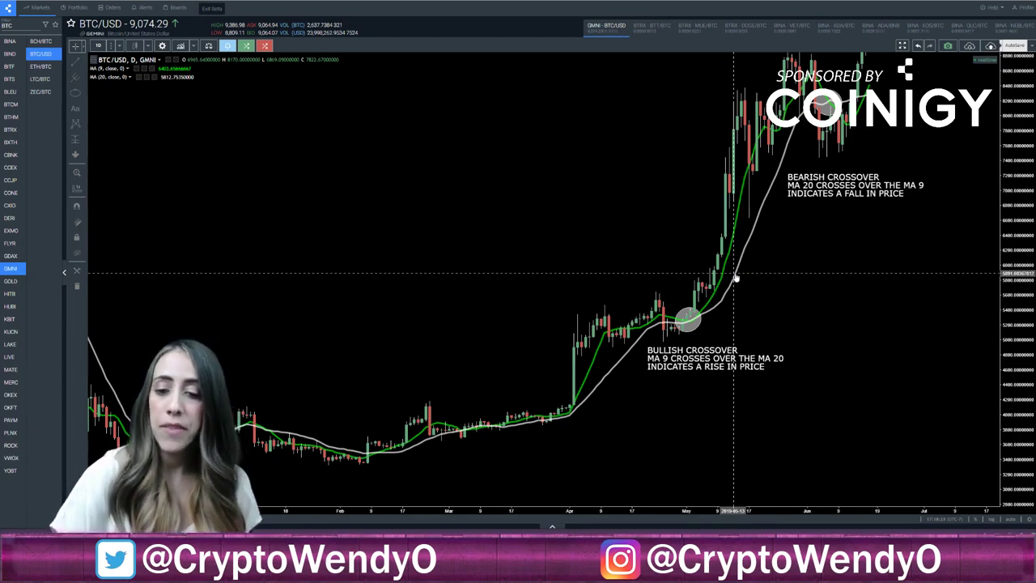
pyautogui.moveTo(920, 282); pyautogui.dragTo(812, 375)
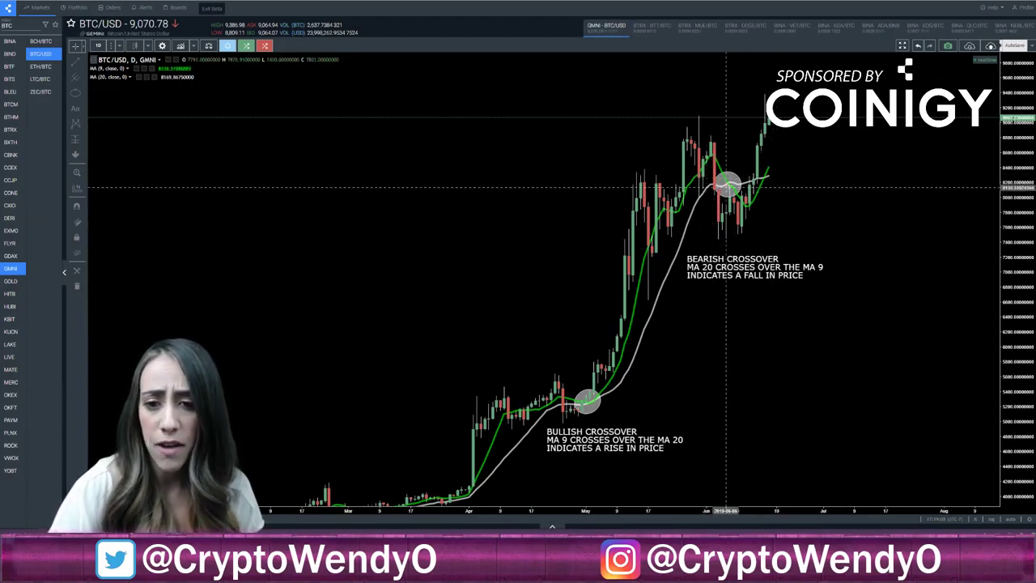
pyautogui.scroll(-3, 600, 305)
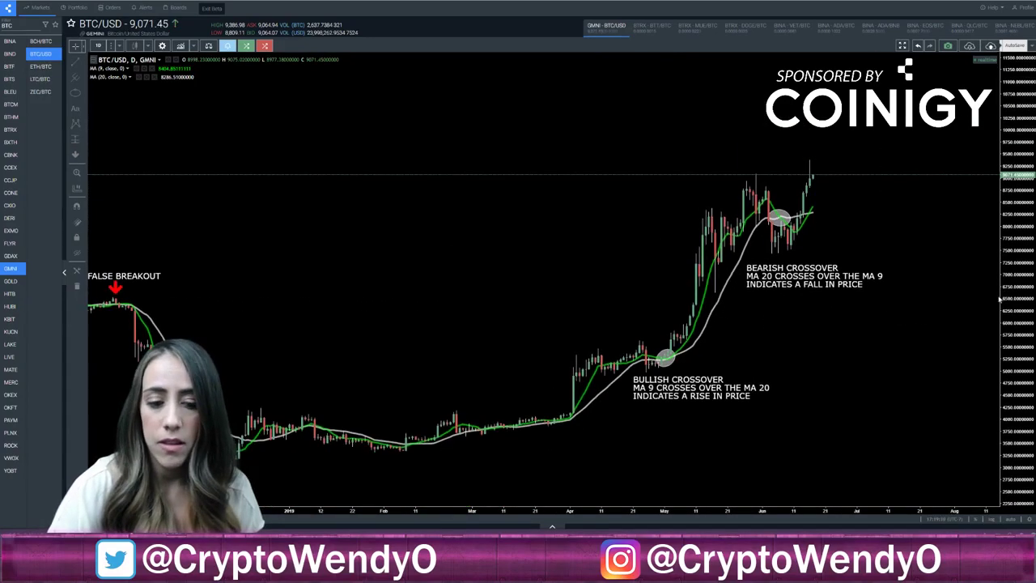
pyautogui.scroll(-2, 860, 301)
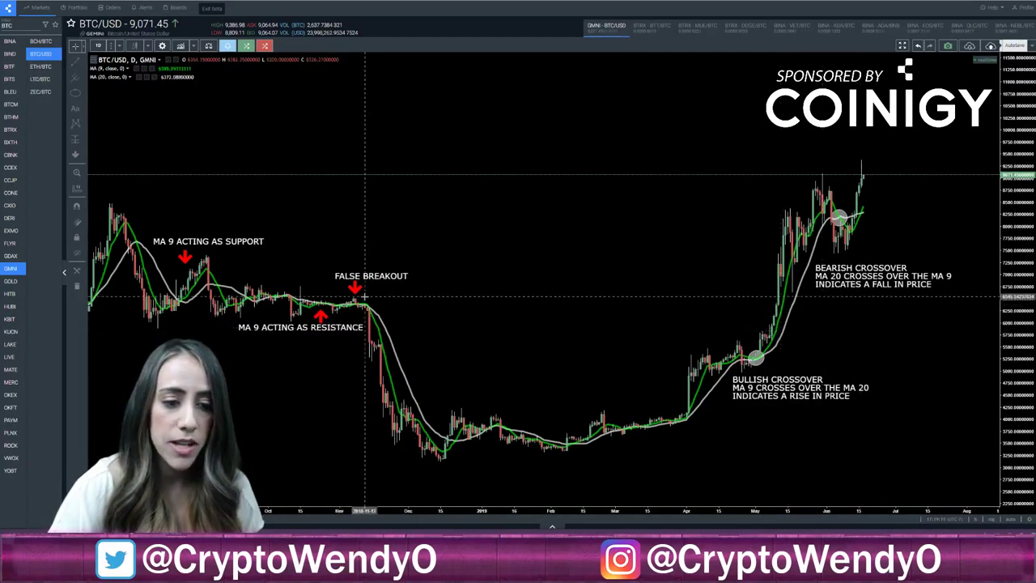